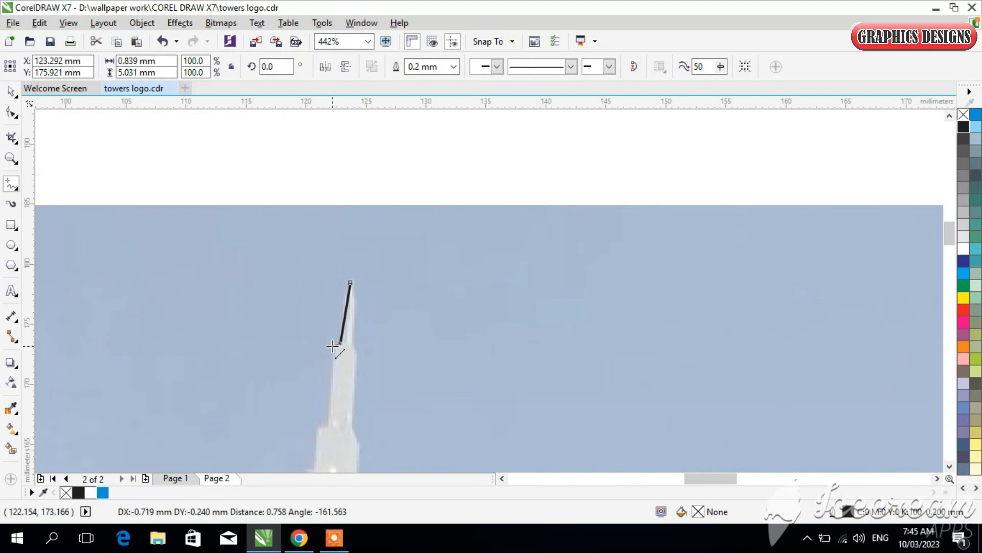
Trace the tower's left outline with the Freehand tool, from the stepped left spire down past the photo's lower edge.
double_click(326, 426)
double_click(317, 425)
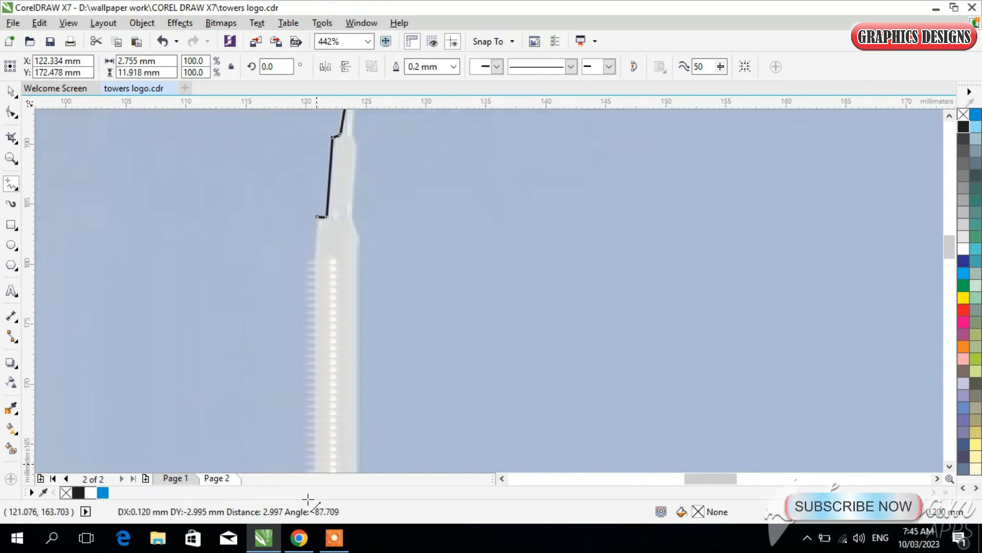
double_click(310, 246)
double_click(304, 272)
double_click(289, 274)
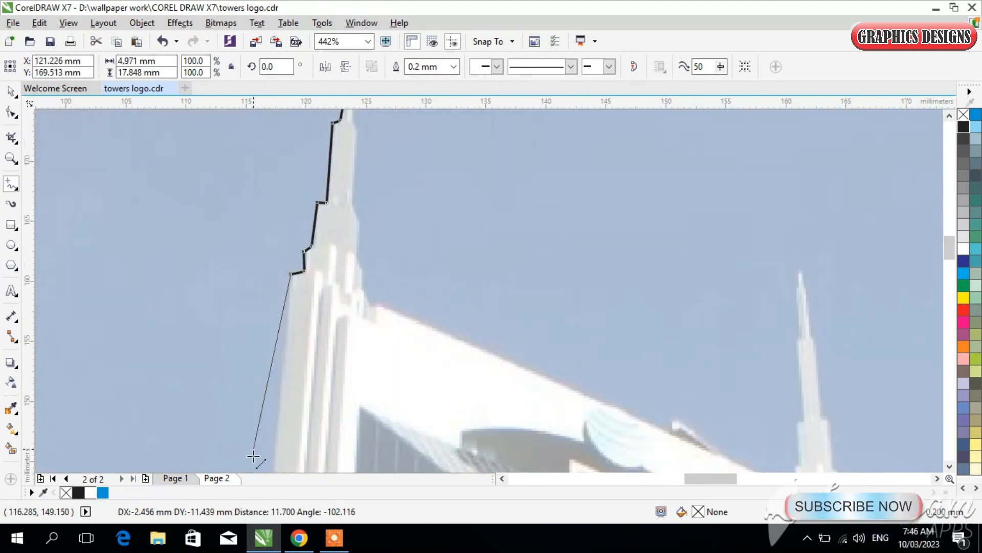
double_click(258, 288)
double_click(234, 315)
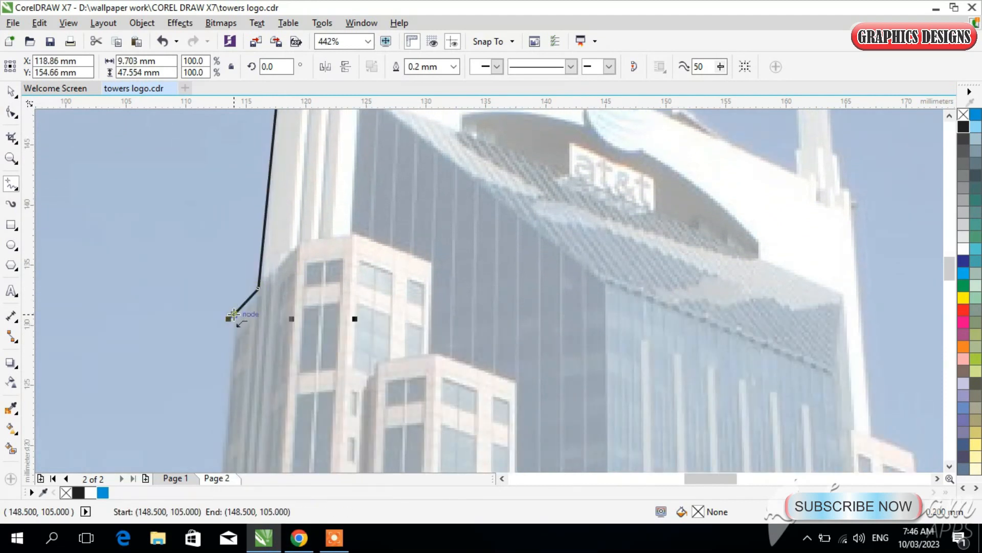
scroll(175, 370, down, 5)
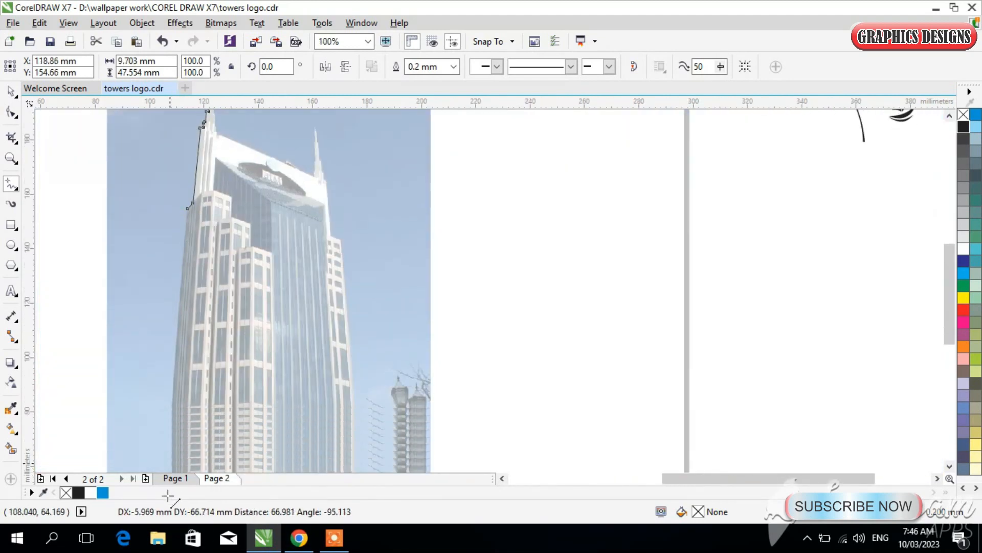
click(164, 416)
Set the outline width of the traced left edge to 0.5 mm.
drag(950, 299, 950, 246)
click(454, 67)
click(426, 136)
click(453, 67)
click(427, 129)
Continue the outline down the left spire's right side, along the sloping roof edge and around the stepped right spire.
drag(168, 236, 331, 357)
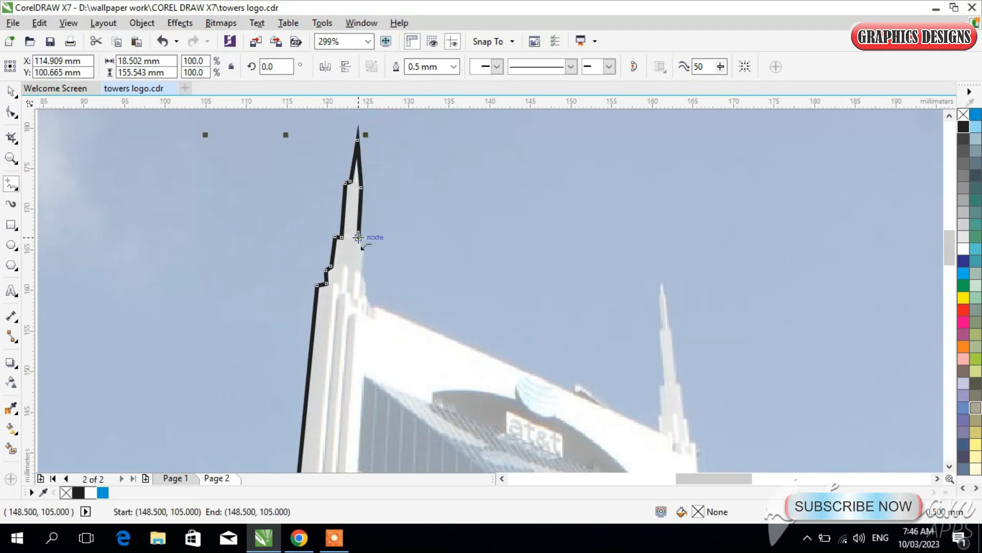
click(662, 434)
drag(681, 404, 725, 500)
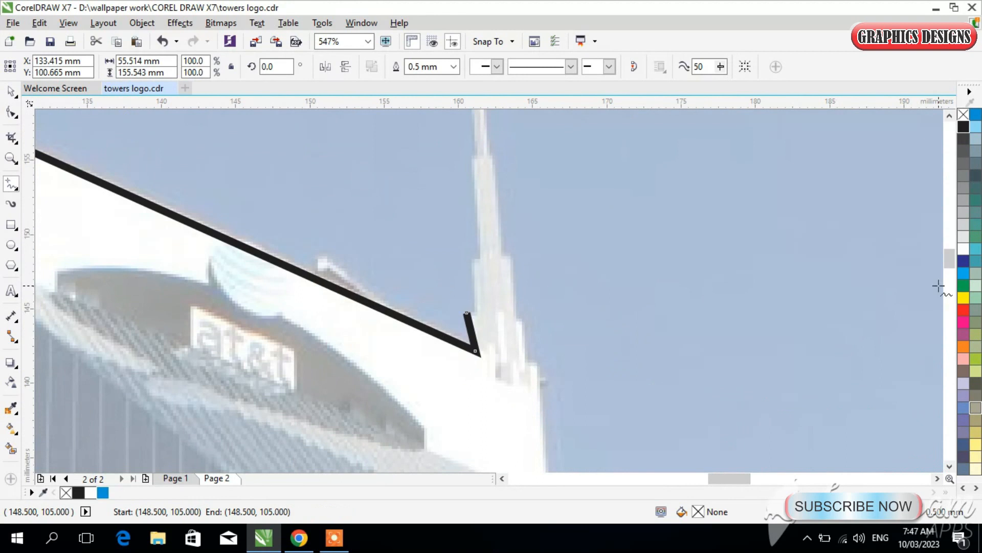
drag(951, 264, 951, 257)
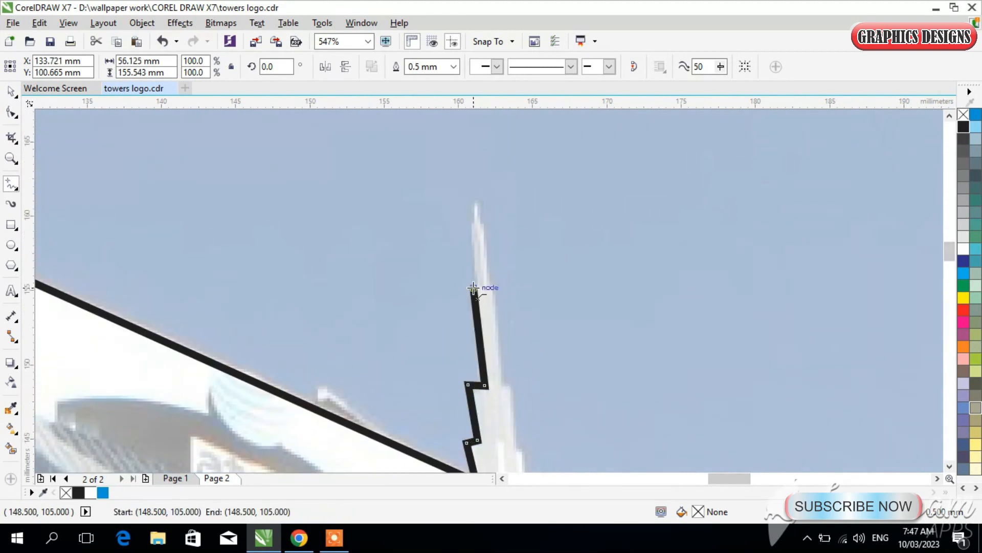
click(495, 283)
click(501, 392)
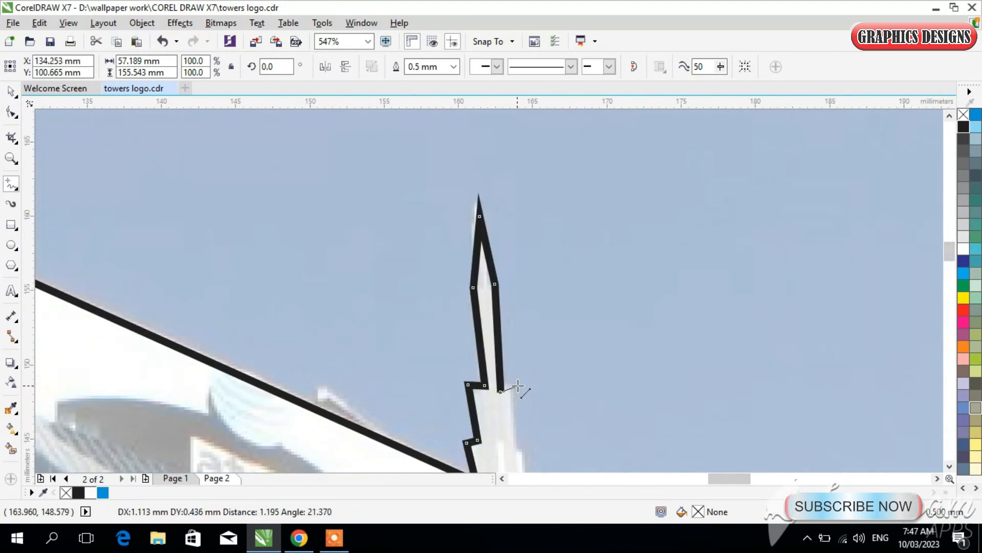
click(527, 449)
Extend the outline from the right spire down the wall, over the side block's shoulder and past the photo's lower edge.
scroll(527, 448, down, 3)
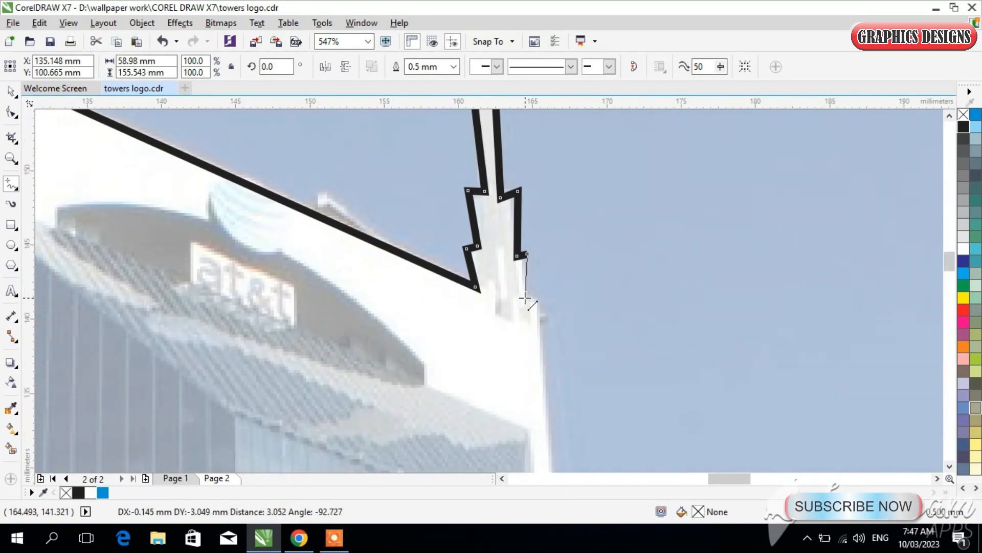
scroll(552, 404, down, 4)
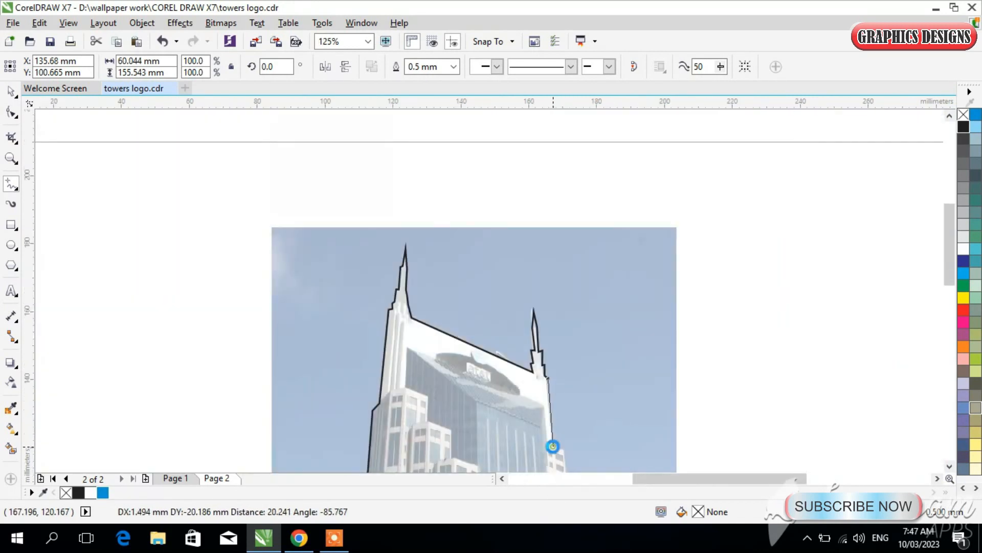
click(553, 446)
key(F2)
drag(522, 316, 583, 398)
click(540, 296)
scroll(573, 369, down, 1)
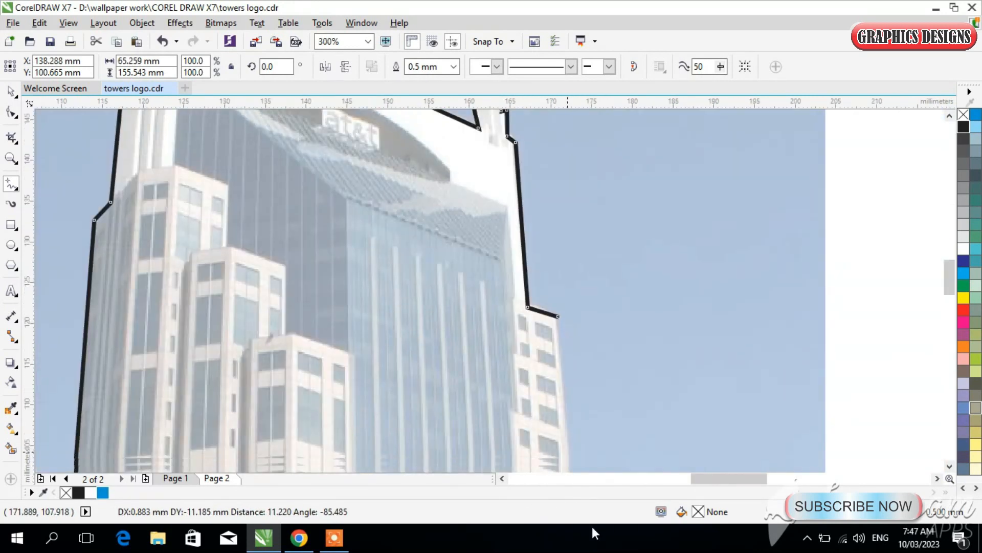
scroll(575, 445, down, 2)
click(585, 375)
Trace the glass facade's sloping upper edge and its right edge down past the photo with a 0.2 mm line.
drag(949, 311, 948, 275)
drag(588, 324, 587, 325)
click(654, 267)
scroll(662, 325, down, 3)
click(663, 328)
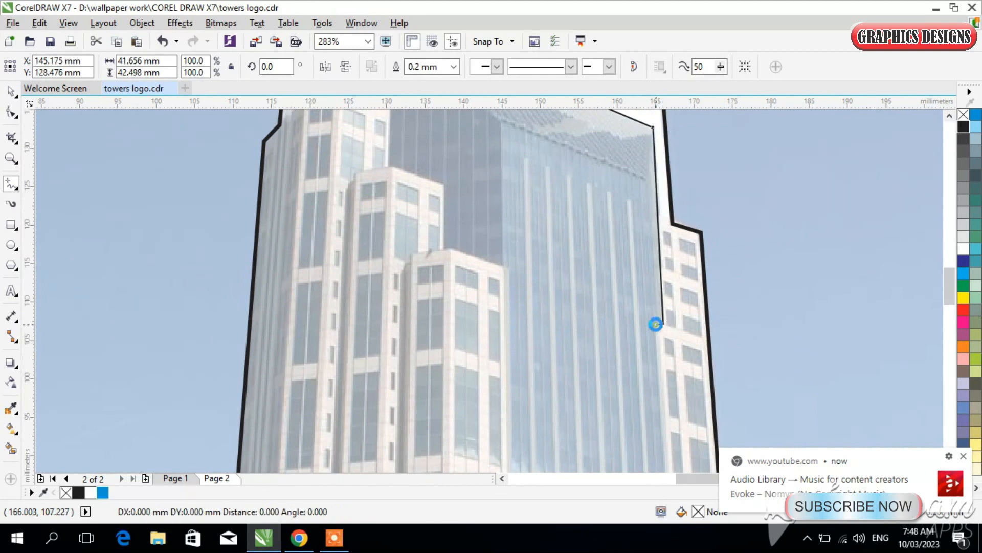
scroll(665, 322, down, 3)
scroll(670, 312, down, 6)
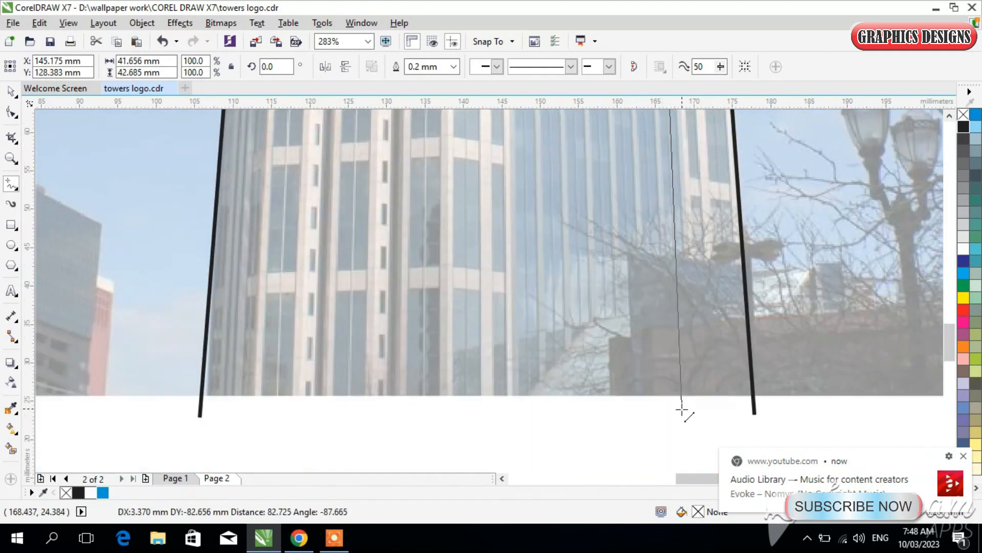
double_click(694, 410)
Trace the glass facade's stepped left boundary along the three window blocks and down to the base.
key(F3)
drag(950, 307, 950, 251)
key(F2)
drag(441, 213, 587, 334)
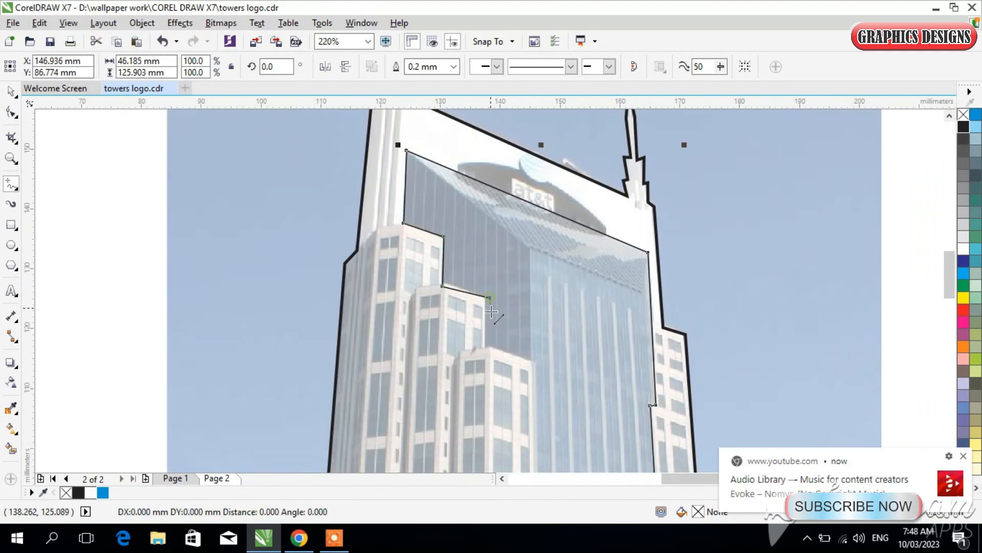
double_click(529, 360)
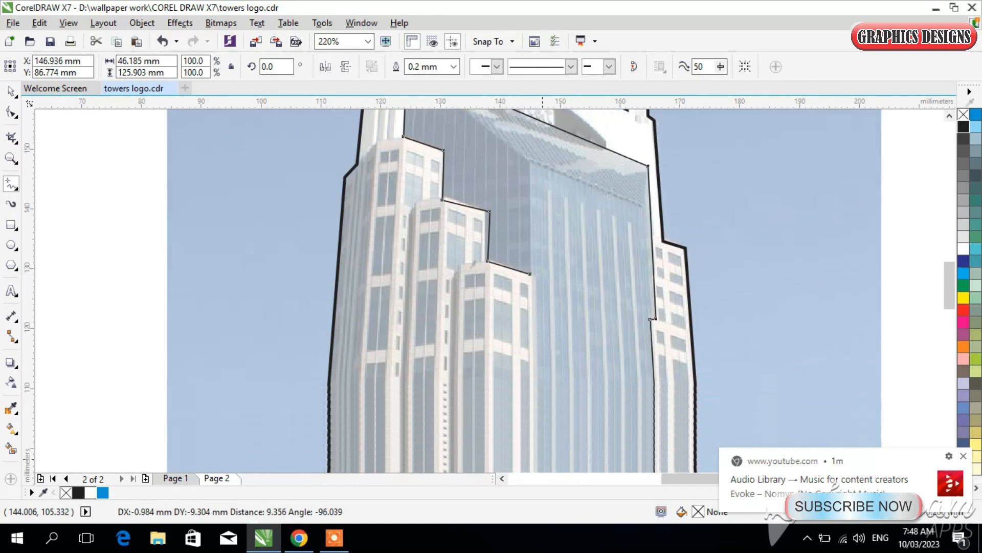
scroll(550, 484, down, 2)
click(552, 423)
Draw the facade's slanted fold lines meeting at the corner, plus the vertical corner line down to the lowest window block.
key(F2)
mouse_move(495, 246)
mouse_down()
mouse_move(587, 331)
mouse_move(609, 332)
mouse_up()
drag(950, 281, 950, 263)
click(374, 230)
click(499, 326)
click(610, 372)
click(499, 326)
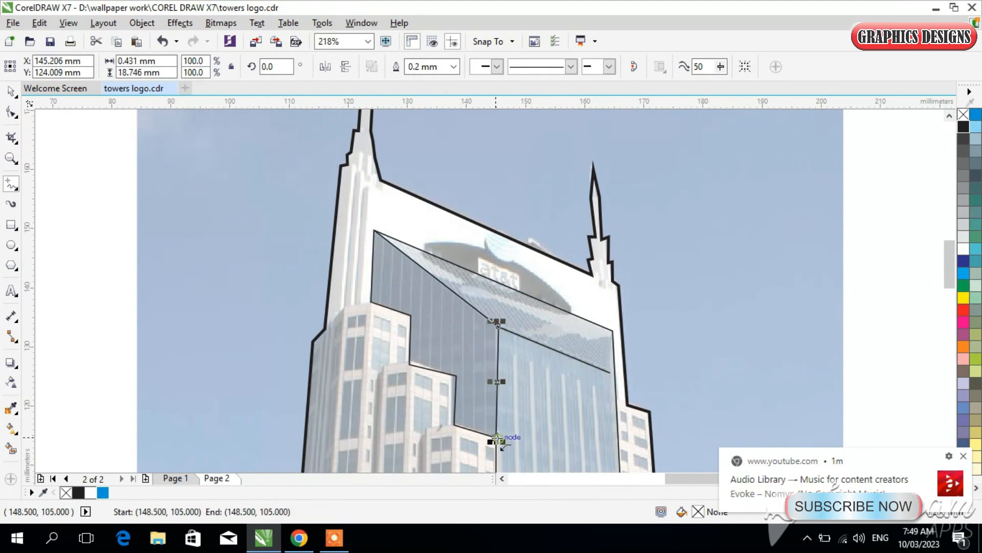
click(497, 438)
scroll(407, 314, down, 2)
click(11, 93)
Draw a slanted rectangle about 4.2 mm wide and 11.6 mm high over a window in the leftmost column.
key(F2)
drag(290, 257, 353, 410)
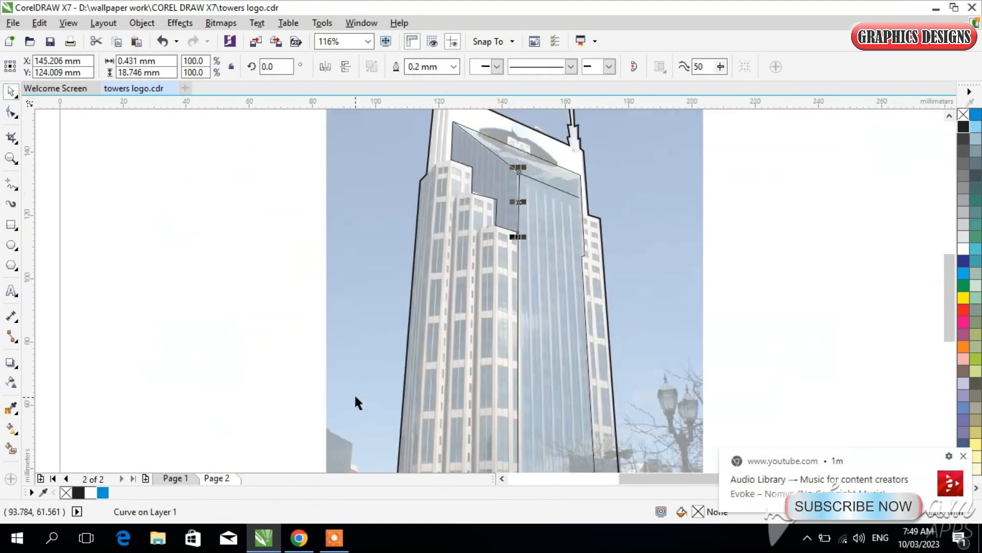
click(11, 226)
mouse_move(431, 279)
mouse_down()
mouse_move(441, 316)
mouse_move(486, 340)
mouse_up()
key(F2)
drag(403, 342, 396, 342)
drag(429, 237, 440, 237)
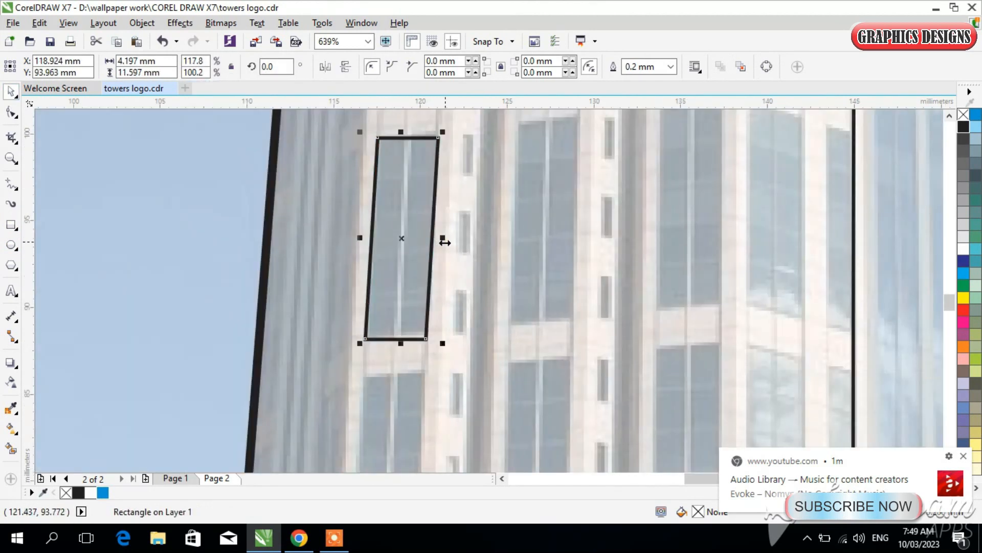
Add a slanted centre line inside the window rectangle and group the two objects.
click(11, 182)
click(405, 137)
click(393, 339)
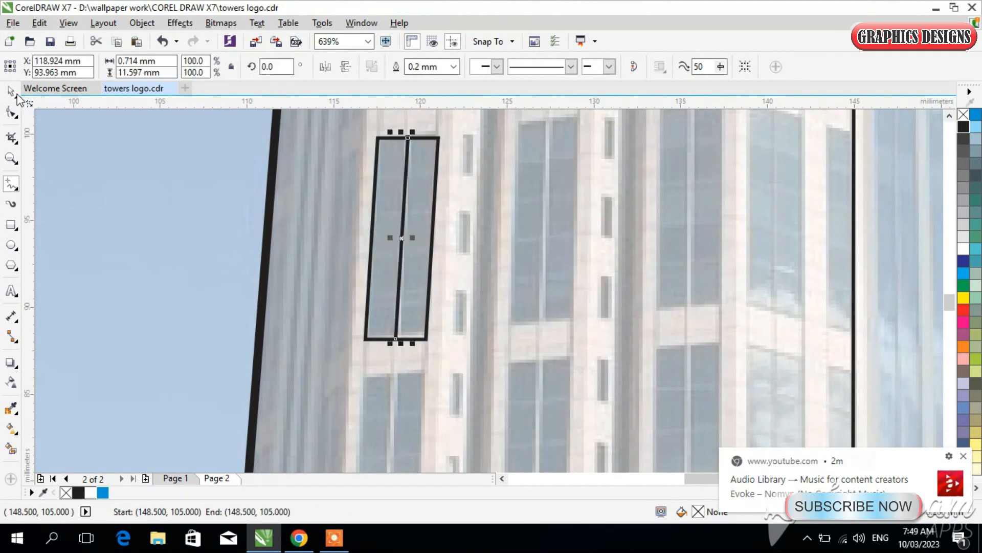
click(11, 92)
click(281, 132)
scroll(281, 133, down, 3)
drag(260, 127, 342, 209)
key(ctrl+g)
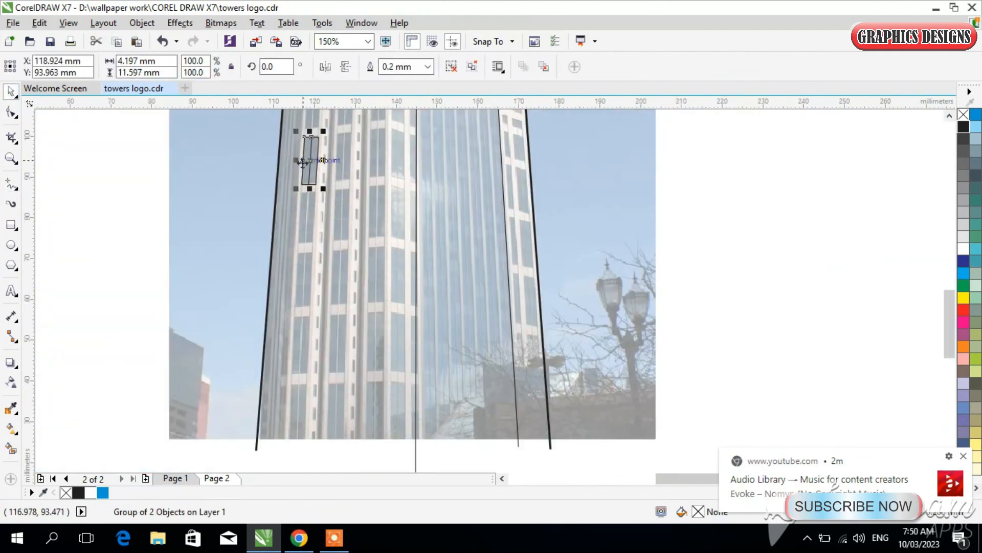
Place staggered copies of the grouped window over the lower part of the left window columns.
drag(303, 276, 302, 282)
right_click(302, 281)
drag(301, 281, 348, 225)
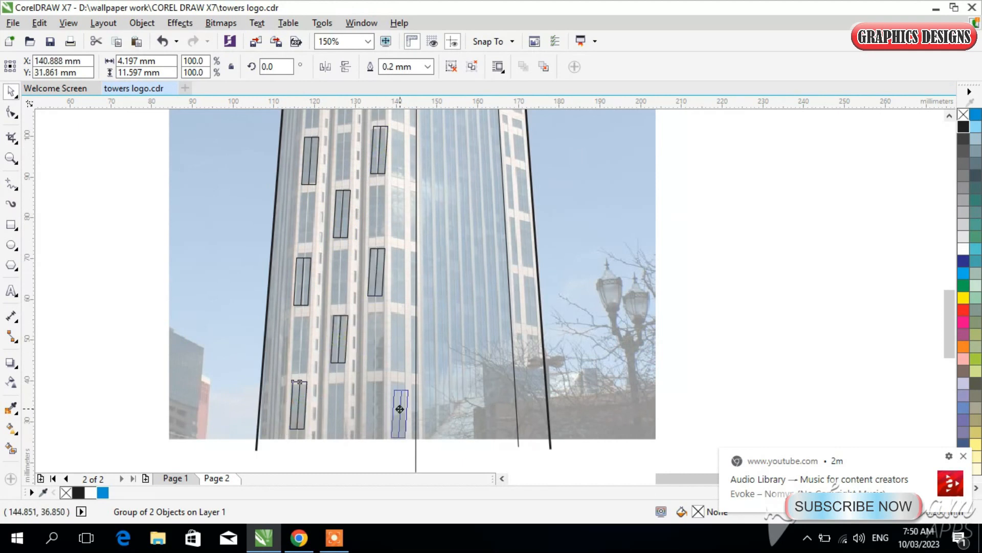
Place more copies of the grouped window over the upper window columns and beside the facade corner.
drag(377, 318, 346, 263)
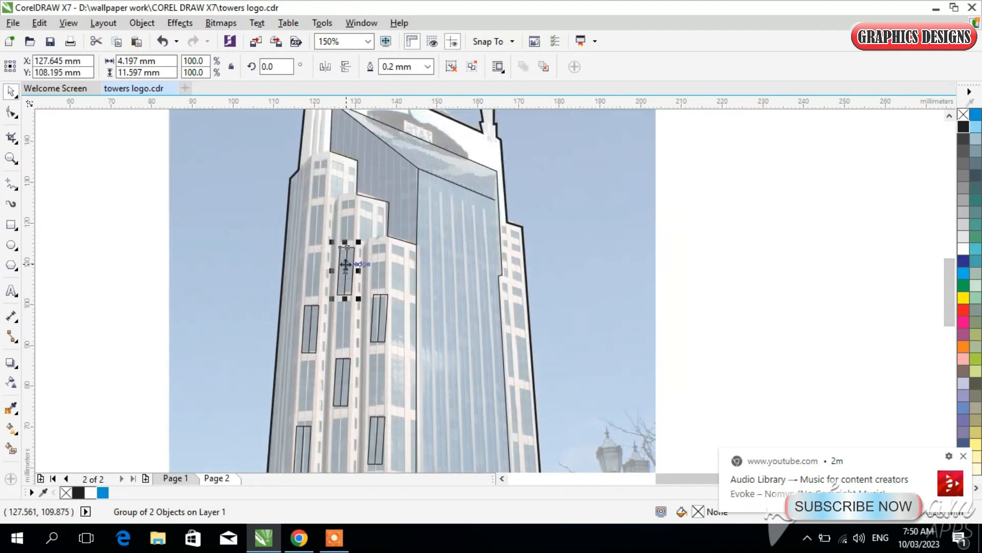
drag(314, 223, 396, 375)
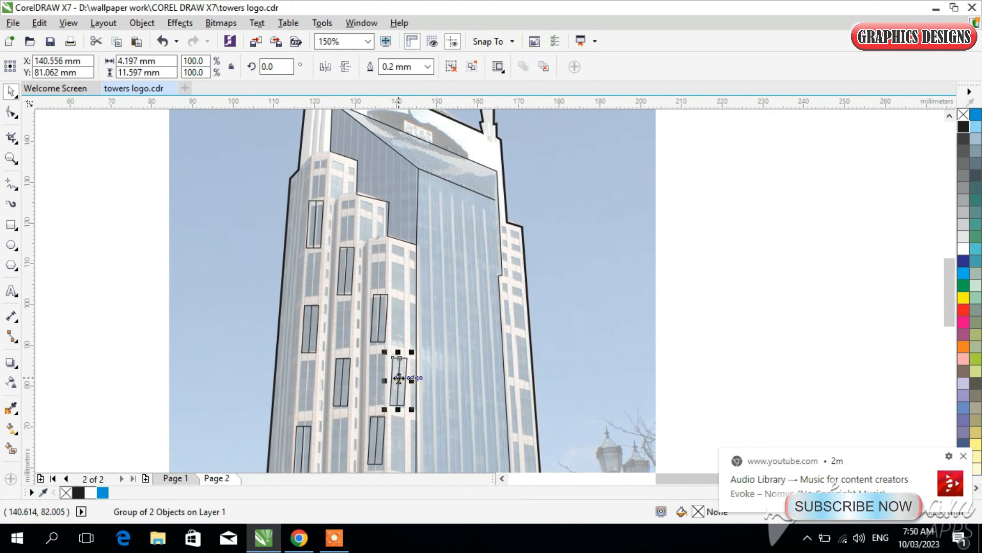
key(F3)
drag(950, 295, 950, 329)
key(F2)
drag(351, 208, 507, 418)
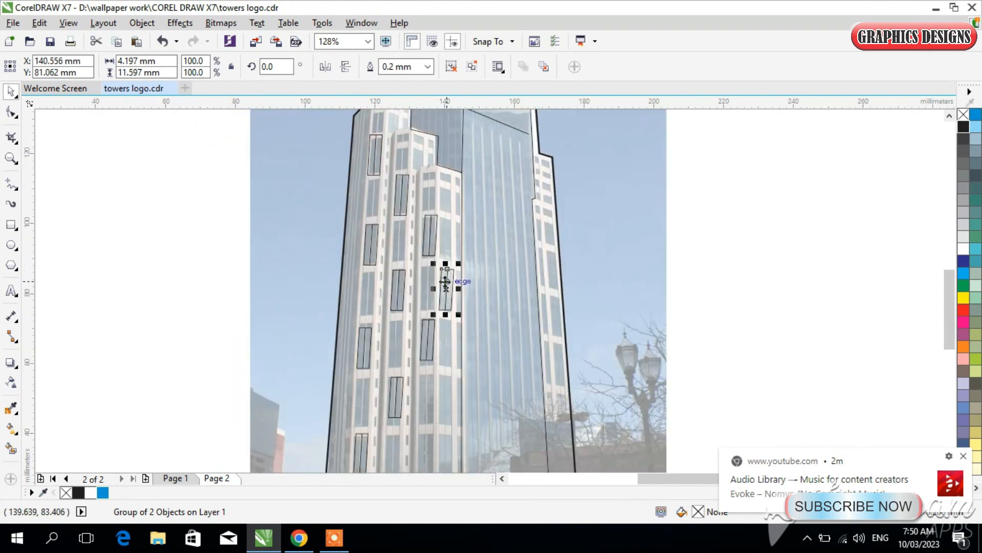
click(831, 316)
Draw a long vertical mullion line on the glass facade just right of the corner and set its width to 0.25 mm.
drag(947, 295, 946, 284)
key(F5)
click(474, 178)
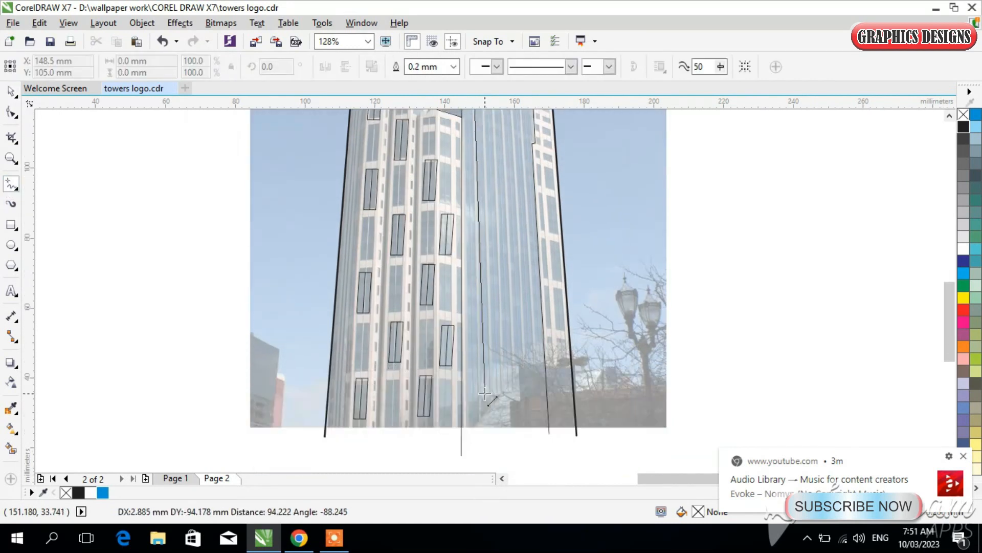
click(476, 428)
click(453, 67)
click(436, 136)
click(454, 67)
click(435, 125)
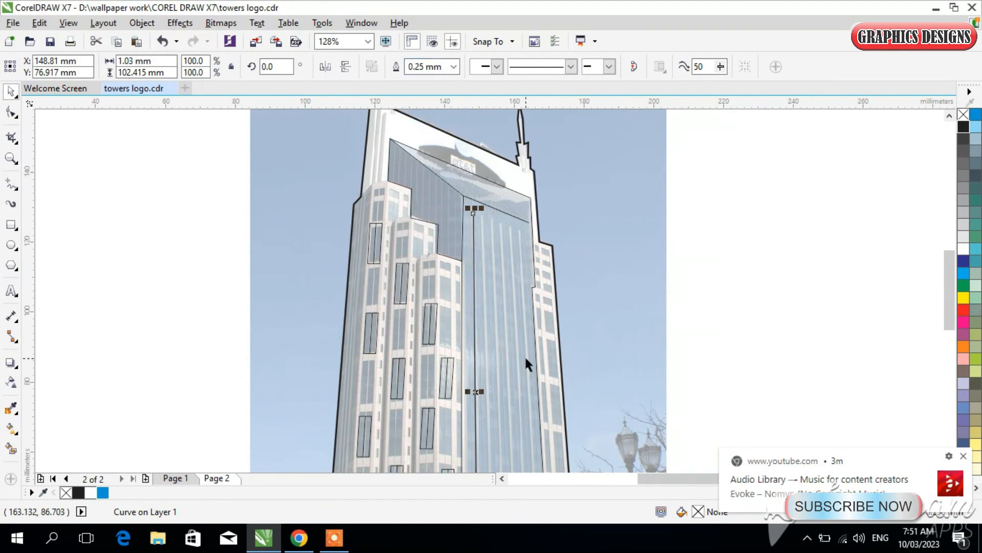
Duplicate the vertical mullion line to the right and repeat the duplication evenly across the glass facade.
drag(570, 366, 570, 365)
drag(423, 338, 444, 344)
right_click(444, 344)
key(ctrl+r)
key(ctrl+r)
key(ctrl+r)
key(ctrl+r)
key(shift+F4)
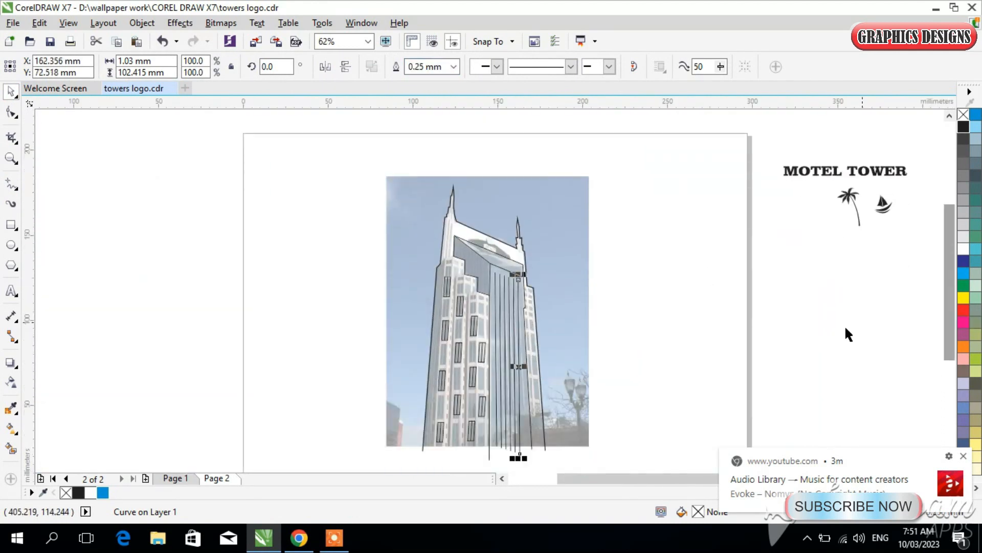
Select all the traced tower lines and apply an Artistic Media preset stroke to them.
drag(359, 157, 566, 424)
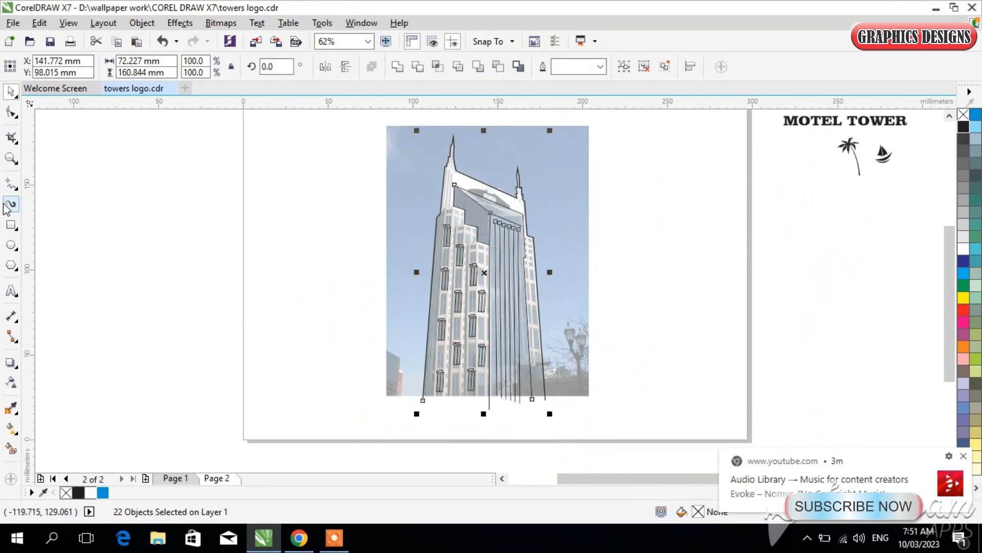
click(9, 205)
click(184, 67)
click(172, 147)
Try a range of other Artistic Media preset strokes on the selected tower lines.
click(185, 66)
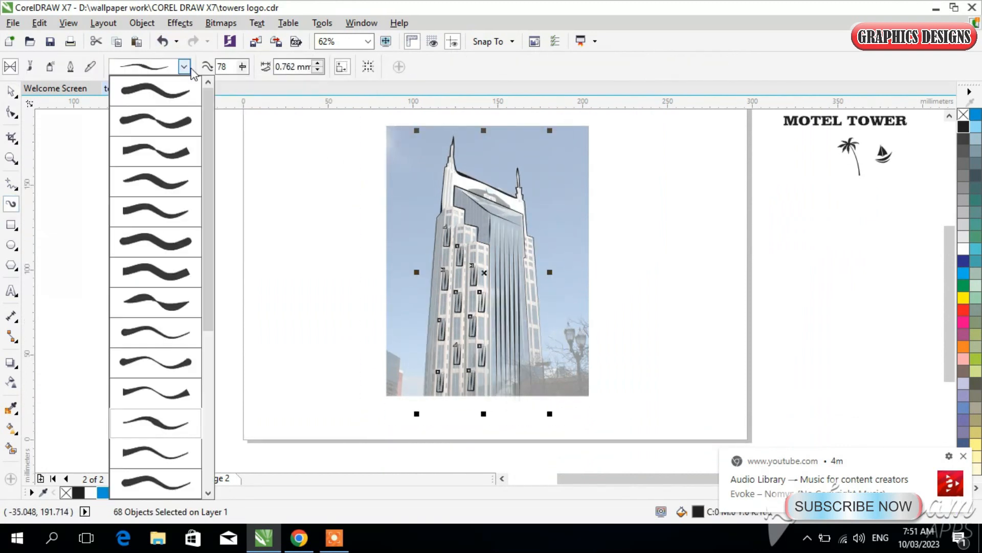
click(159, 274)
click(184, 66)
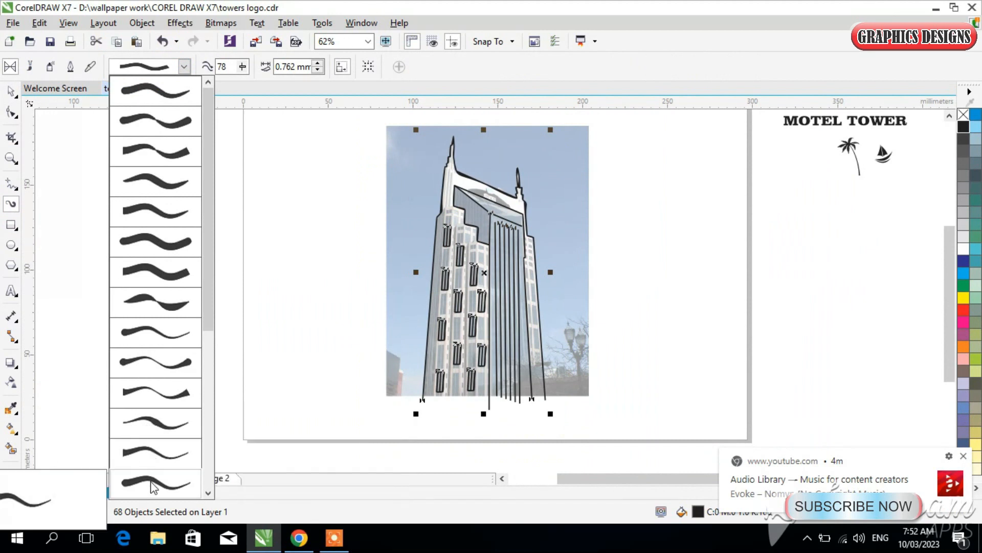
click(136, 389)
click(185, 66)
click(149, 179)
click(185, 67)
click(198, 134)
click(185, 66)
click(193, 339)
click(185, 66)
click(157, 404)
click(185, 66)
click(164, 243)
click(184, 66)
click(177, 484)
click(185, 66)
drag(208, 205, 212, 361)
click(167, 453)
click(184, 67)
click(157, 485)
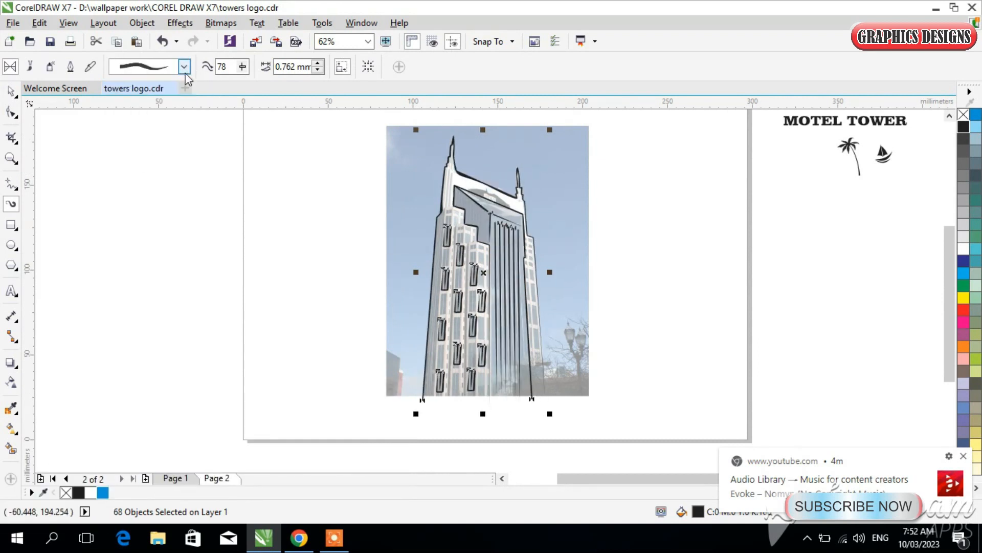
Apply a thin preset stroke that tapers toward the line ends to the tower drawing.
click(185, 66)
click(156, 393)
click(184, 67)
click(156, 402)
click(185, 67)
click(155, 241)
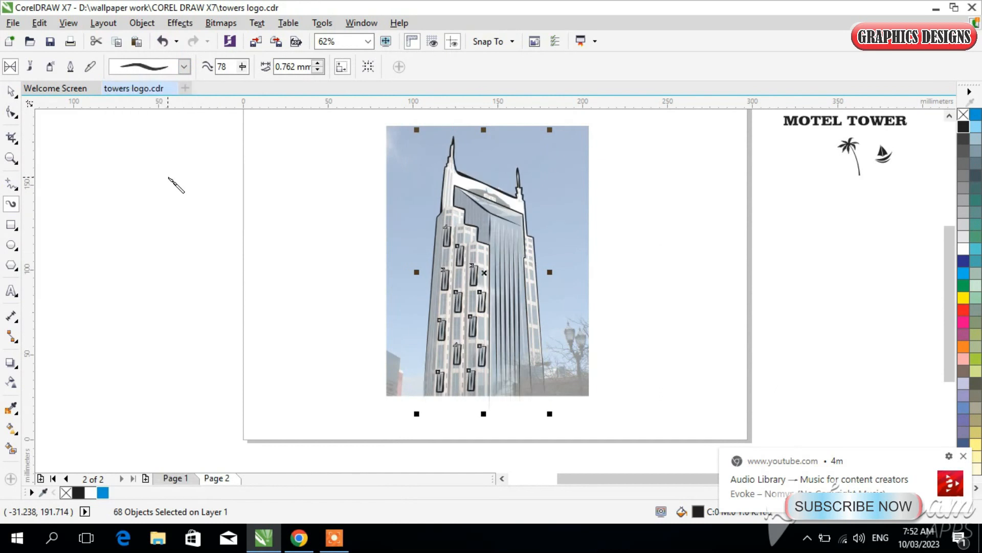
Increase the Artistic Media freehand smoothing for the selected tower strokes.
key(space)
click(10, 205)
click(242, 67)
drag(253, 87, 267, 88)
key(space)
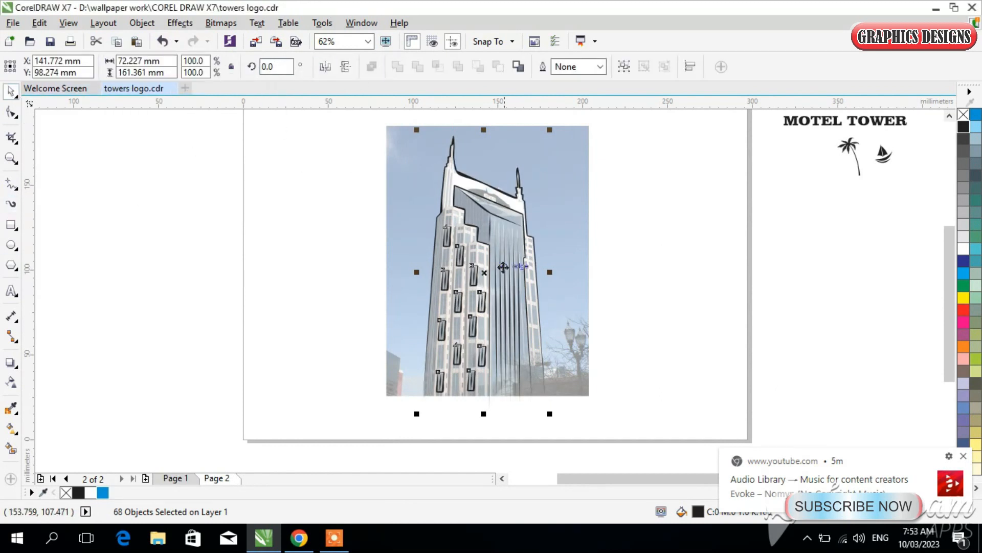
Group the tower strokes and move the drawing off the photo to its right.
click(624, 67)
drag(489, 268, 691, 268)
key(Escape)
Move the reference photo off the page to the left and the tower drawing off the page to the right.
click(534, 257)
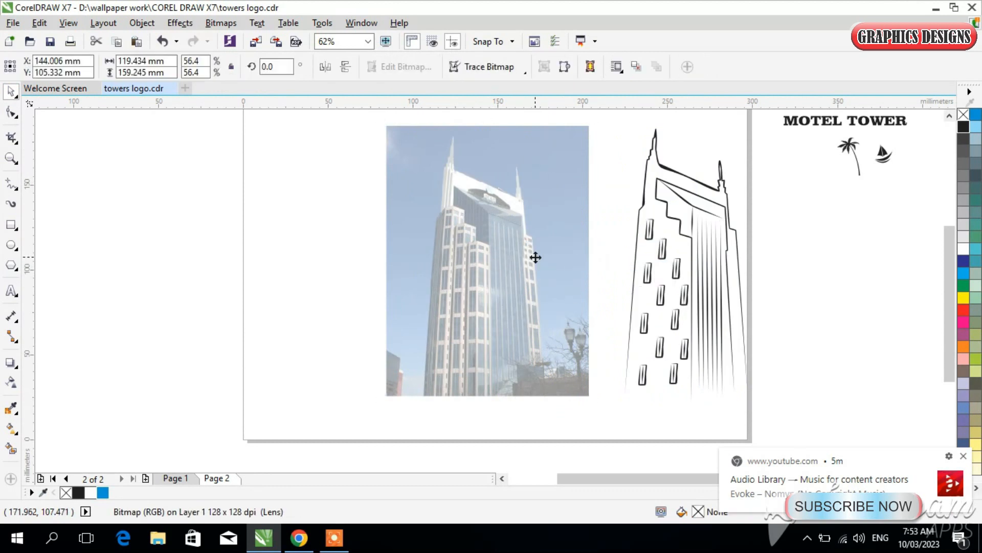
drag(535, 256, 166, 251)
drag(679, 235, 818, 213)
key(Escape)
Draw a rectangle about 162 mm by 137 mm in the page centre and fill it with rich black.
click(11, 225)
drag(363, 161, 638, 394)
click(11, 91)
click(964, 456)
click(976, 488)
click(977, 488)
click(976, 237)
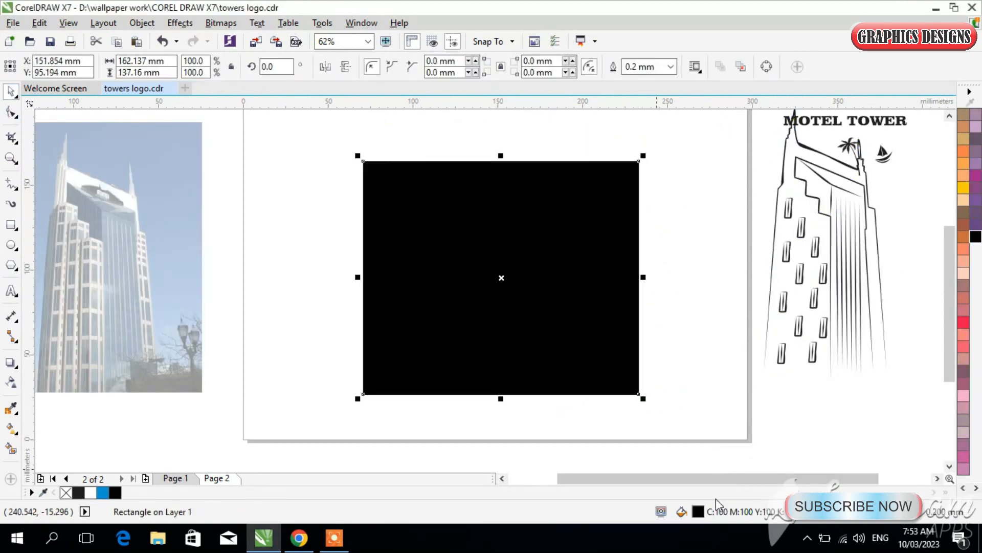
Move the tower drawing onto the black rectangle and bring it to the front.
drag(722, 478, 718, 479)
click(822, 294)
drag(822, 293, 494, 346)
key(shift+Page_Up)
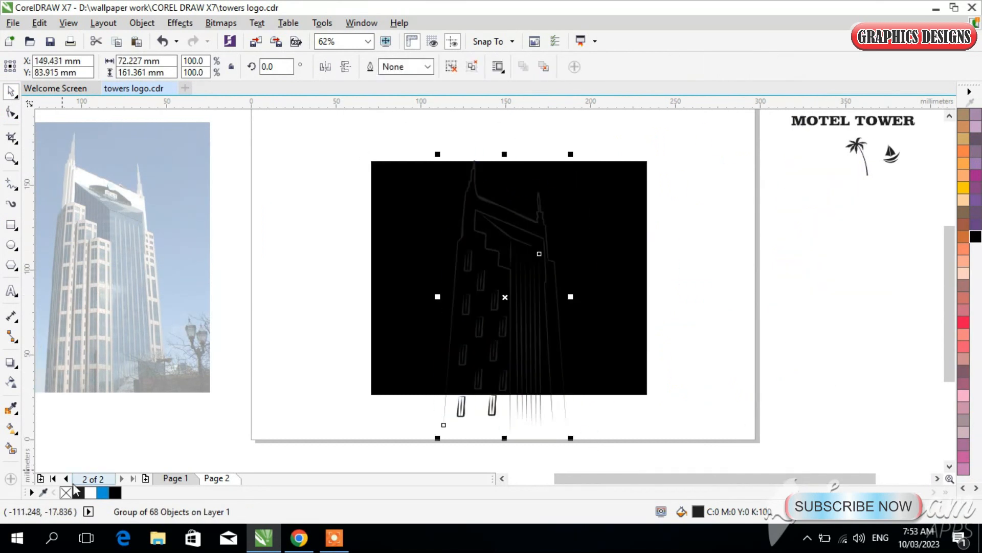
Fill the tower drawing with white and scale it down to fit inside the black rectangle.
click(90, 492)
drag(571, 440, 532, 325)
key(Escape)
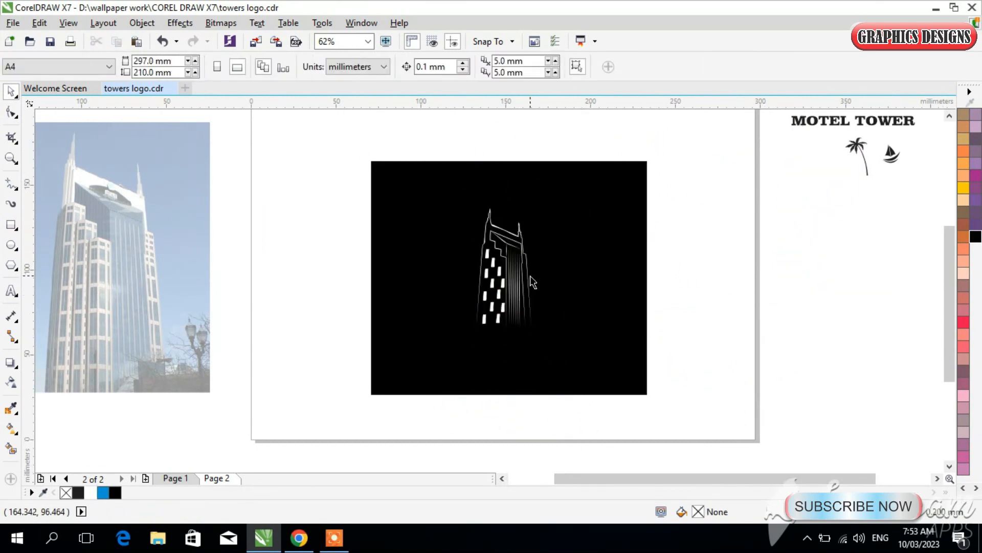
Recolour the tower drawing sky blue.
drag(599, 367, 600, 368)
drag(454, 284, 467, 284)
click(103, 493)
key(Escape)
Draw a sky blue wavy ground stroke about 78 mm wide beneath the tower with Artistic Media and copy it lower.
click(10, 204)
click(71, 67)
mouse_move(626, 373)
mouse_down()
mouse_move(321, 399)
mouse_move(629, 416)
mouse_up()
key(ctrl+z)
key(ctrl+z)
click(10, 94)
drag(508, 390, 554, 412)
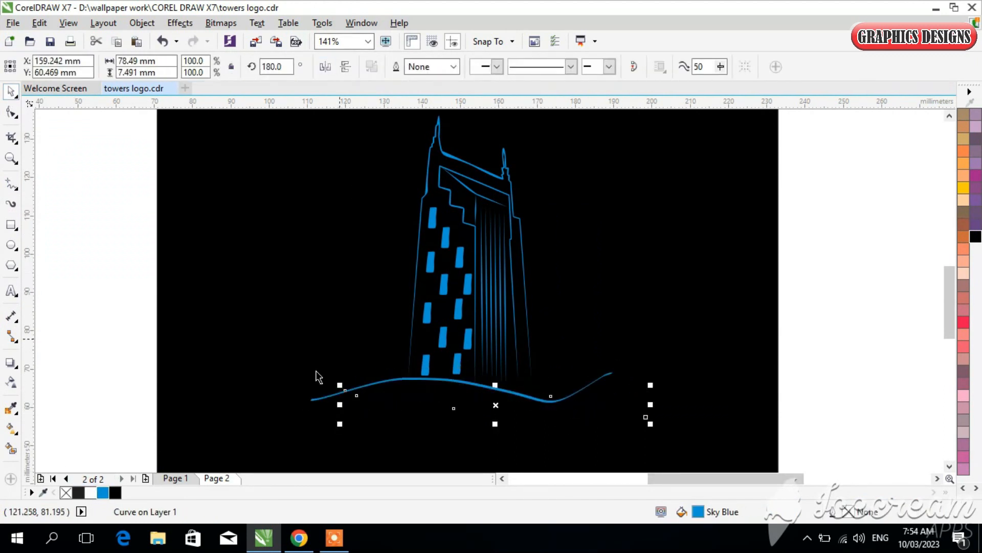
Delete the misplaced wave object and give the lower wave a sky blue outline.
mouse_move(496, 405)
mouse_down()
mouse_move(475, 392)
mouse_move(503, 407)
mouse_up()
key(Delete)
click(483, 386)
right_click(103, 493)
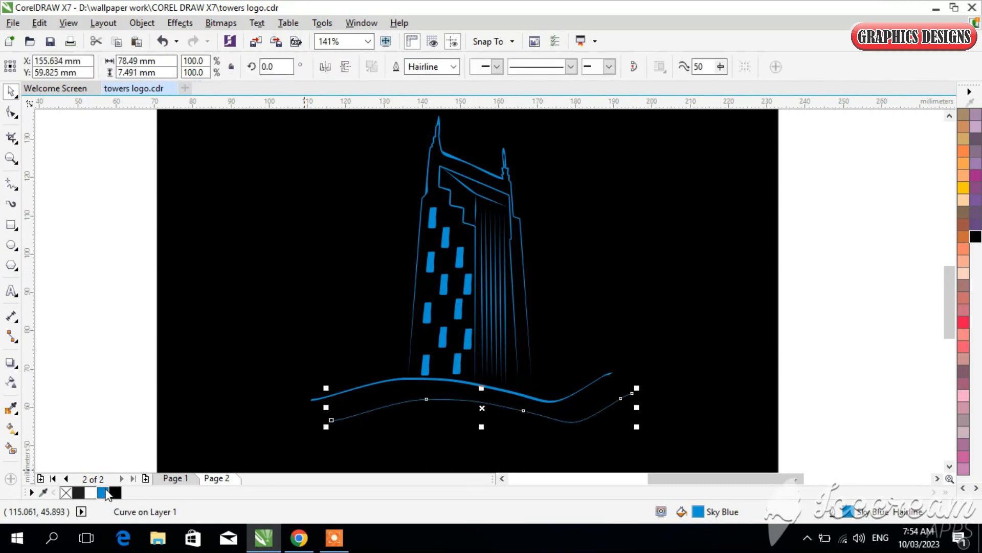
drag(376, 328, 679, 468)
click(382, 260)
drag(382, 260, 379, 354)
right_click(379, 353)
click(454, 67)
click(401, 262)
click(401, 352)
key(Delete)
Change the lower wave's outline width and mirror the wave horizontally.
click(376, 300)
click(454, 67)
click(413, 131)
scroll(414, 131, down, 2)
click(325, 67)
mouse_move(390, 228)
mouse_down()
mouse_move(361, 206)
mouse_move(389, 221)
mouse_move(406, 215)
mouse_move(593, 395)
mouse_move(582, 377)
mouse_up()
scroll(461, 276, down, 4)
key(F2)
key(ctrl+z)
Position the mirrored wave so that it crosses the first wave at the tower's base.
mouse_move(154, 326)
mouse_down()
mouse_move(559, 402)
mouse_move(617, 402)
mouse_up()
drag(612, 390, 603, 388)
key(ctrl+z)
drag(208, 343, 583, 387)
drag(520, 366, 530, 364)
click(824, 297)
Move the tower and waves together higher within the black rectangle.
drag(950, 313, 948, 281)
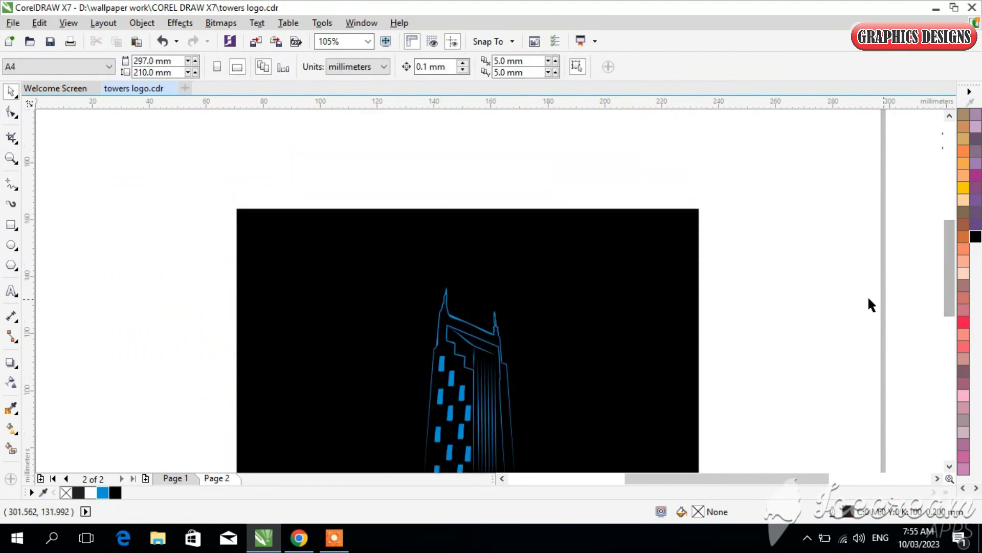
scroll(633, 336, down, 1)
drag(309, 186, 491, 396)
drag(423, 349, 421, 325)
Place the MOTEL TOWER text below the waves on the black rectangle and fill it with sky blue.
double_click(674, 188)
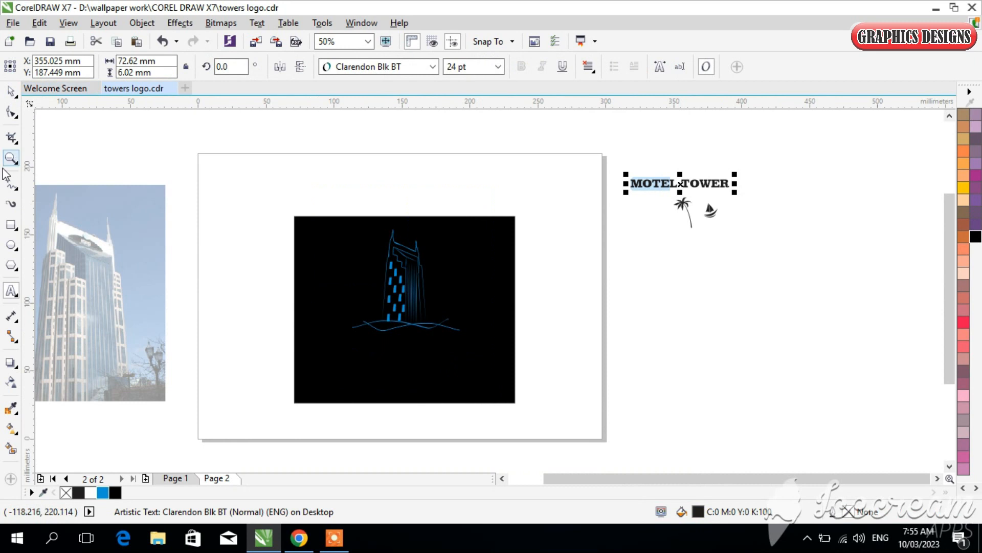
drag(680, 187, 403, 346)
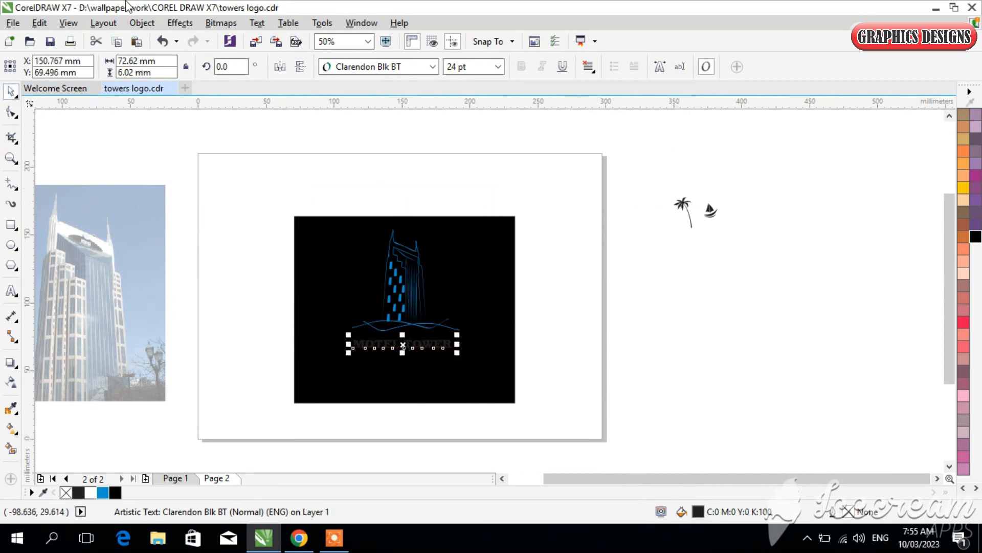
click(102, 491)
Bring the palm tree and sailboat onto the black rectangle in sky blue and set the sailboat on the waves to the tower's right.
drag(662, 187, 467, 367)
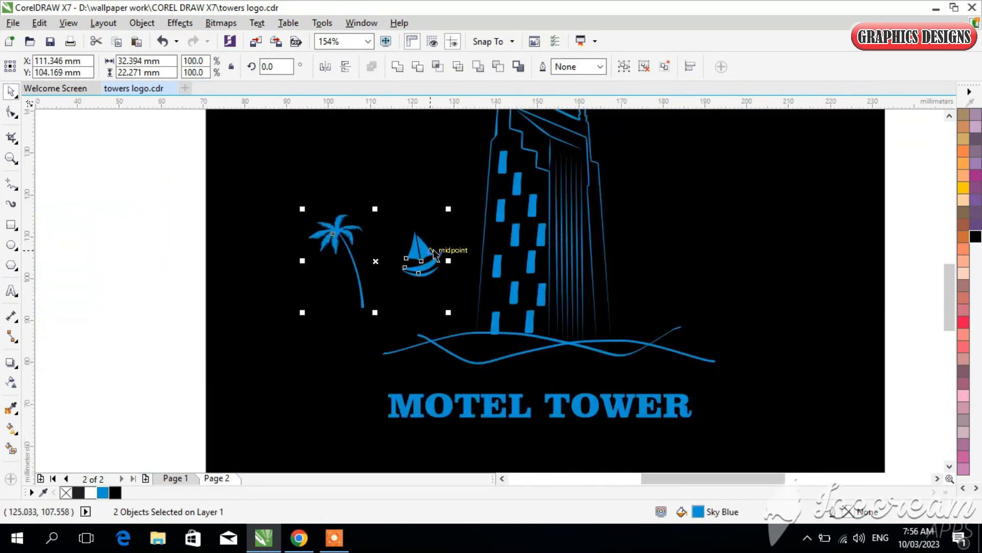
click(430, 251)
drag(422, 254, 664, 334)
Place a palm tree on each side of the tower, mirroring the larger right-hand one horizontally.
drag(331, 233, 689, 207)
click(326, 67)
drag(648, 238, 640, 238)
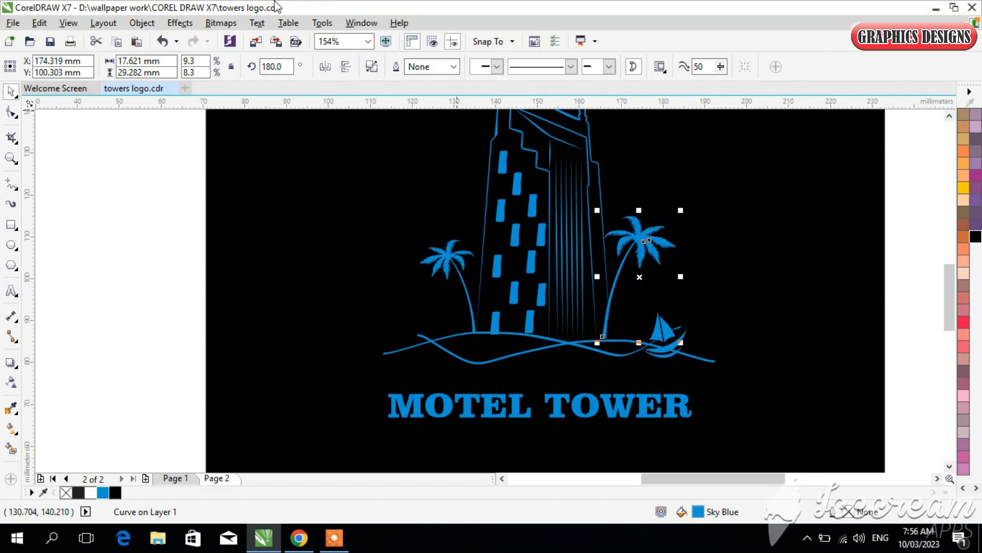
Move the MOTEL TOWER text slightly up, closer to the waves.
click(587, 407)
drag(596, 407, 603, 396)
scroll(603, 396, down, 2)
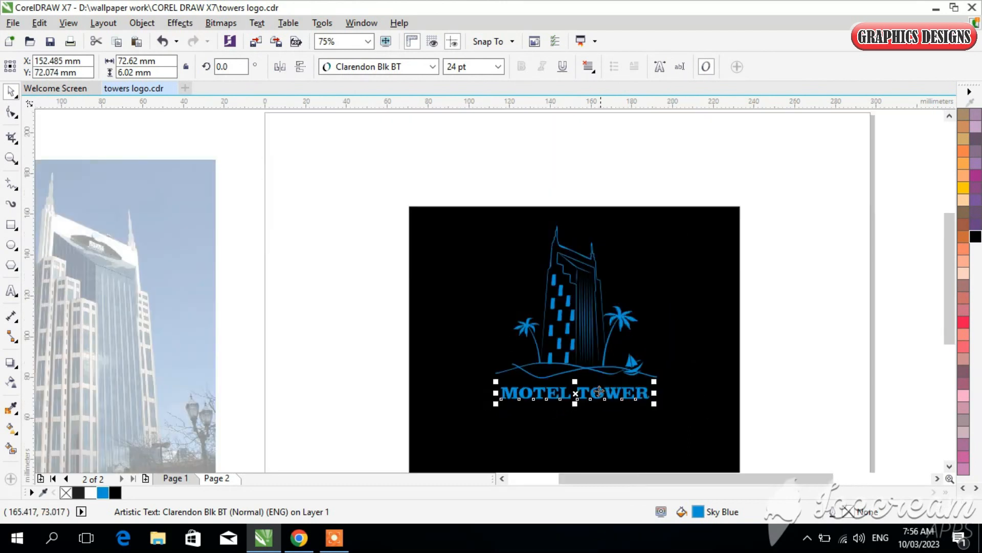
Select the whole logo artwork and move it down to centre it vertically in the black rectangle.
click(486, 193)
drag(949, 287, 949, 306)
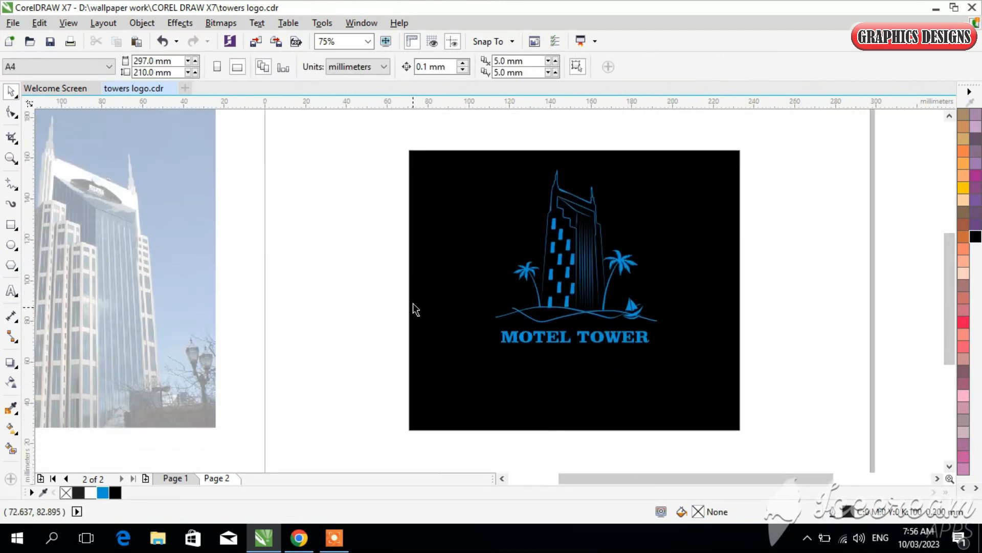
drag(457, 134, 701, 395)
drag(578, 257, 581, 279)
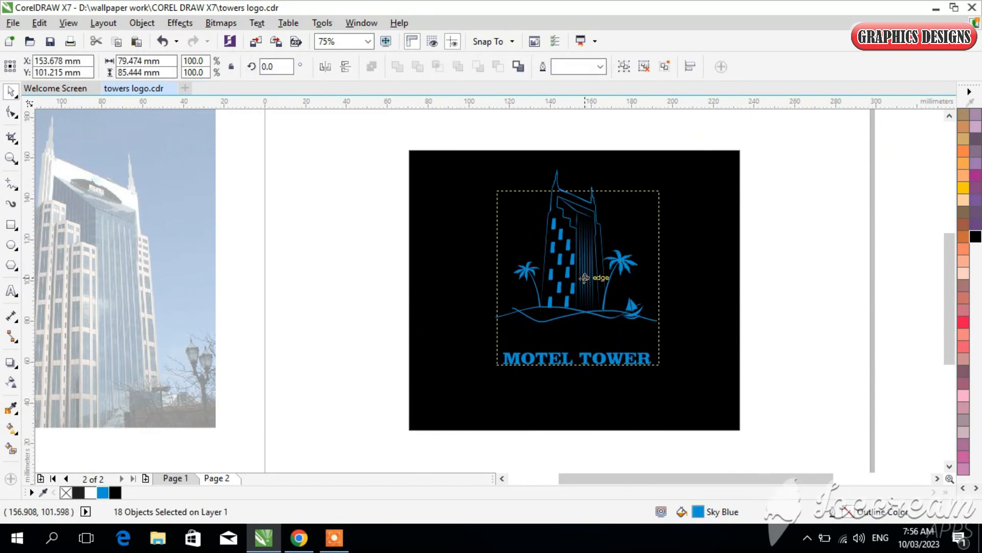
Duplicate the black rectangle with its logo and place the copy directly to the right of the original.
click(801, 307)
drag(713, 480, 754, 480)
drag(263, 142, 628, 433)
drag(488, 321, 825, 320)
Select the logo artwork on the duplicated black rectangle.
drag(681, 128, 880, 388)
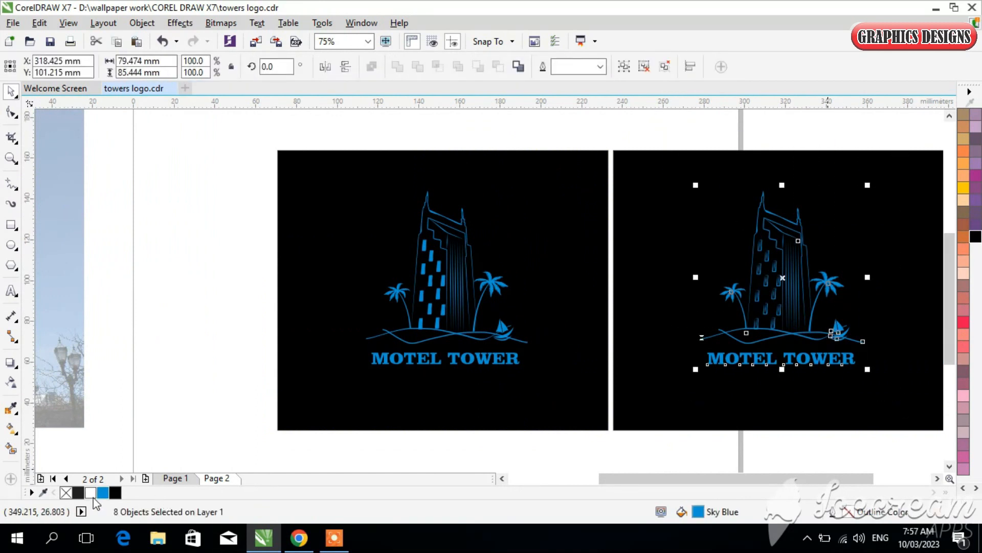